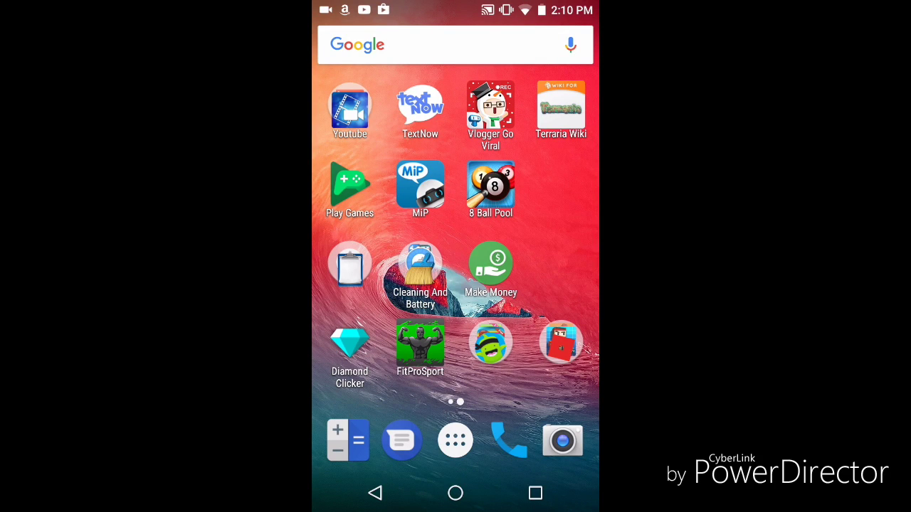
- Launch Roblox from the home-screen Unnamed Folder and let it sign in
left_click(561, 343)
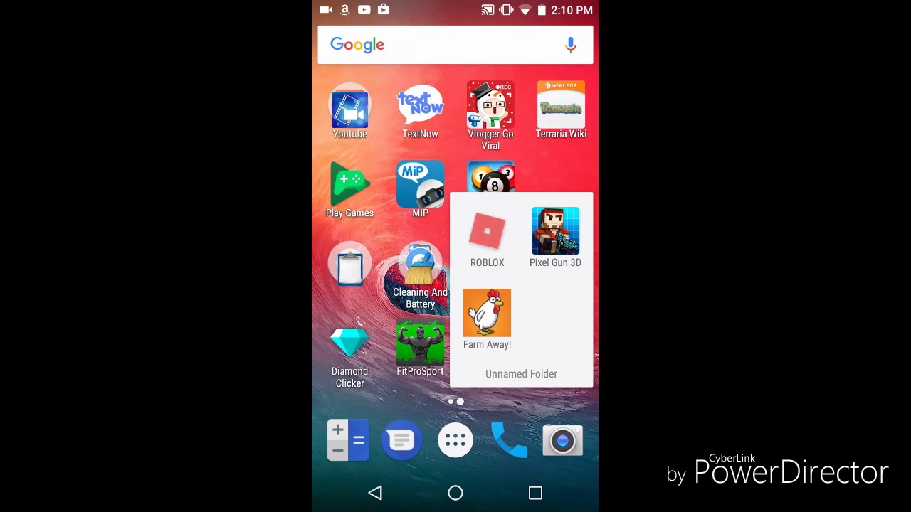
left_click(487, 231)
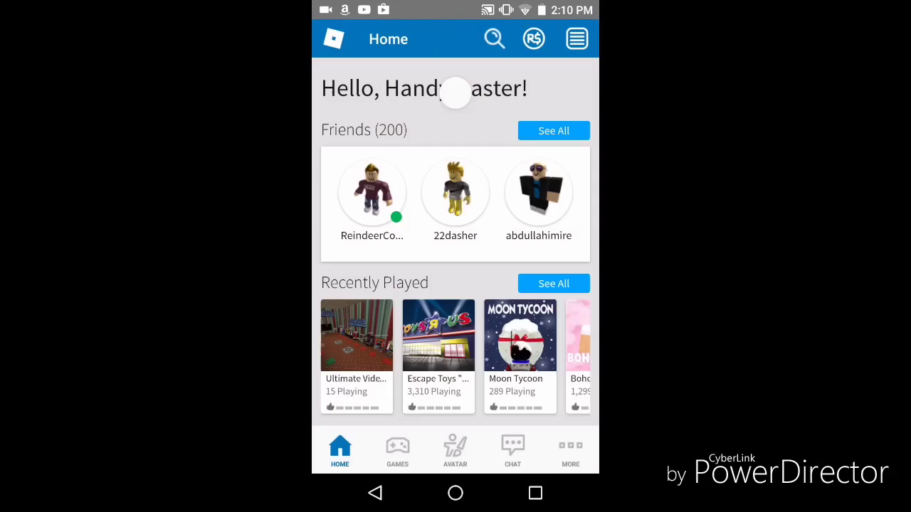
- Browse the Games catalogue, then return from Work at a Pizza Place to the list
left_click(398, 448)
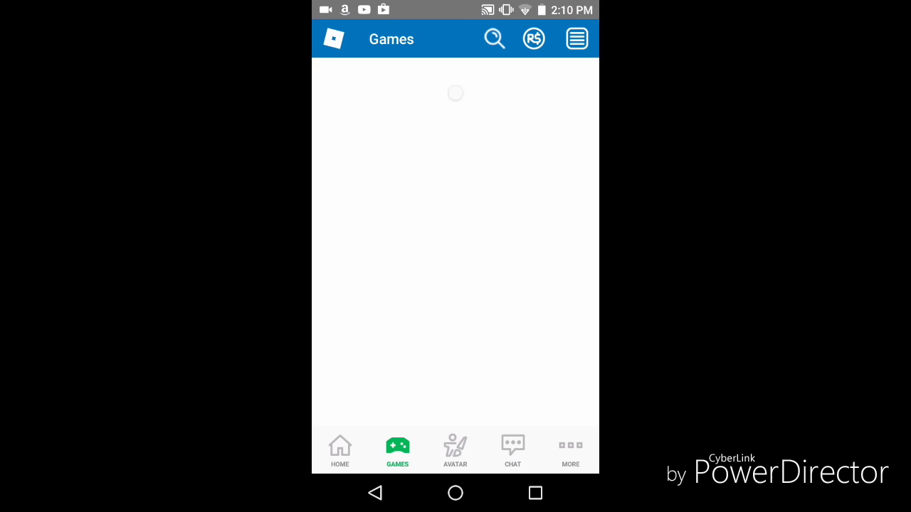
scroll(456, 242, "down", 3)
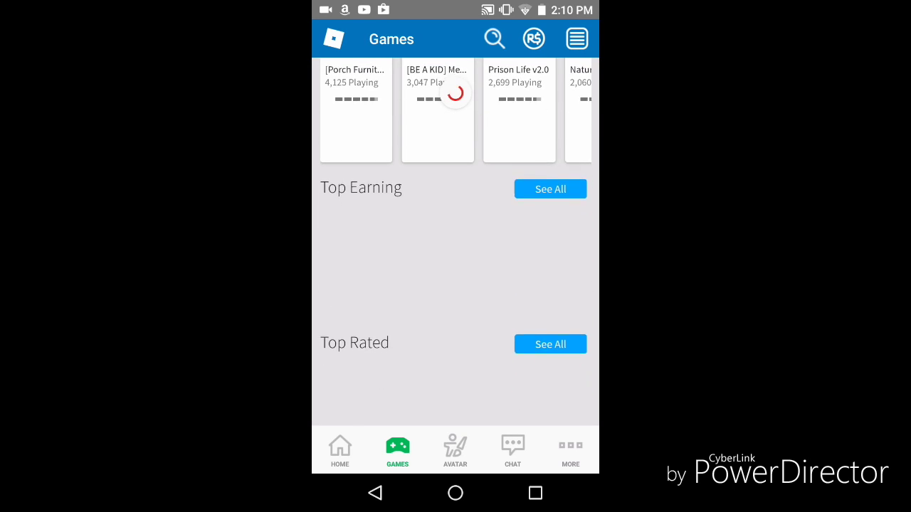
scroll(455, 242, "up", 1)
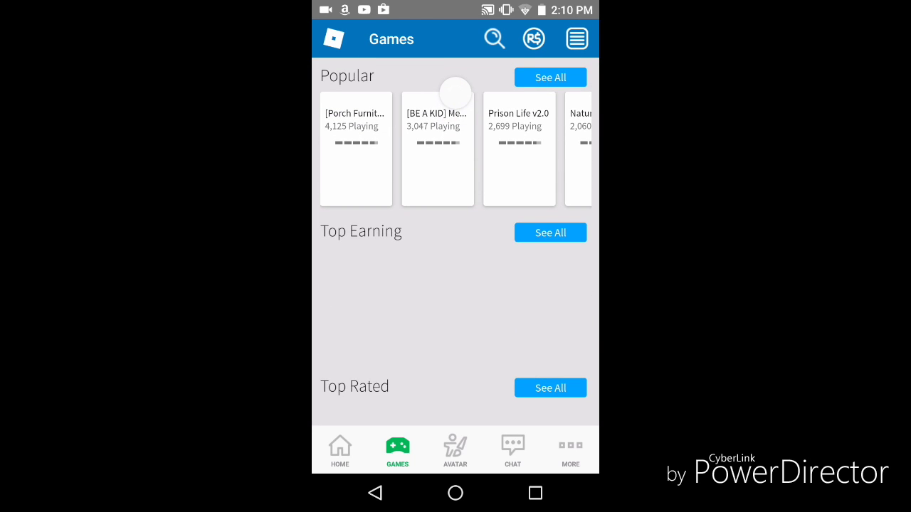
scroll(455, 149, "right", 2)
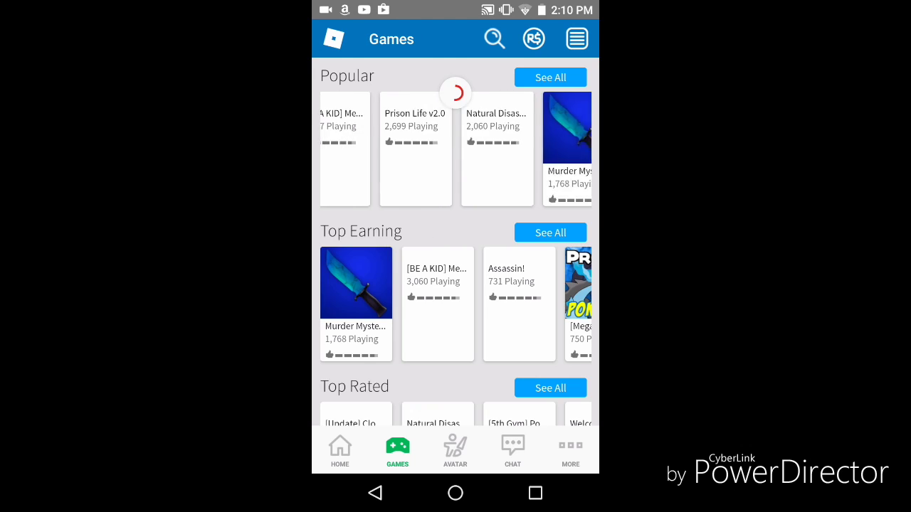
scroll(455, 149, "left", 2)
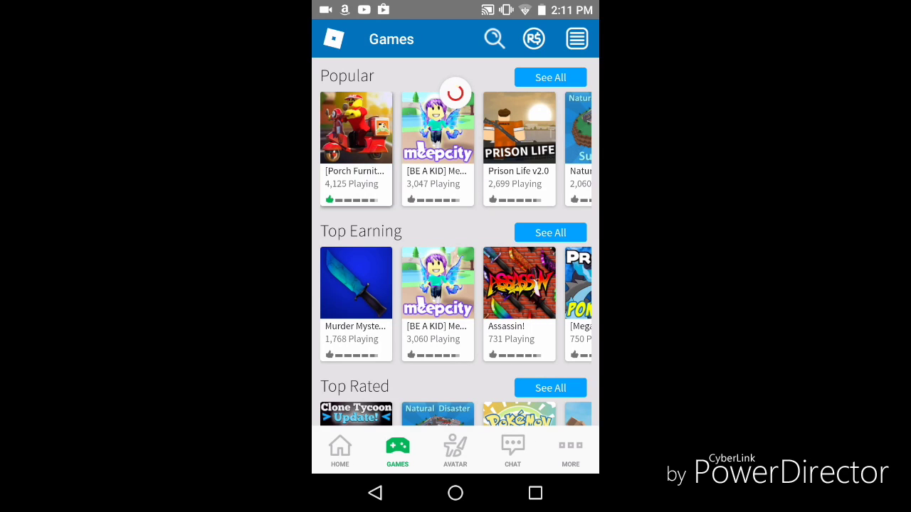
scroll(456, 242, "down", 2)
scroll(456, 242, "down", 2)
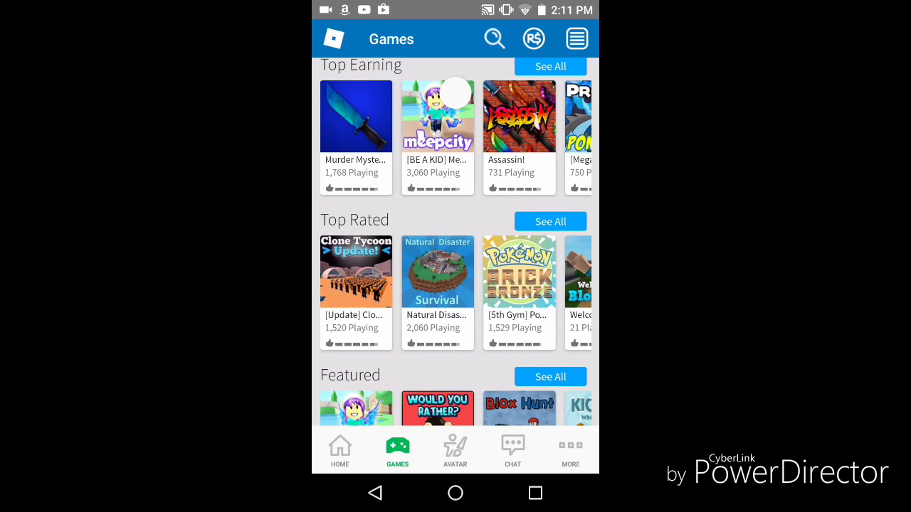
scroll(455, 292, "right", 3)
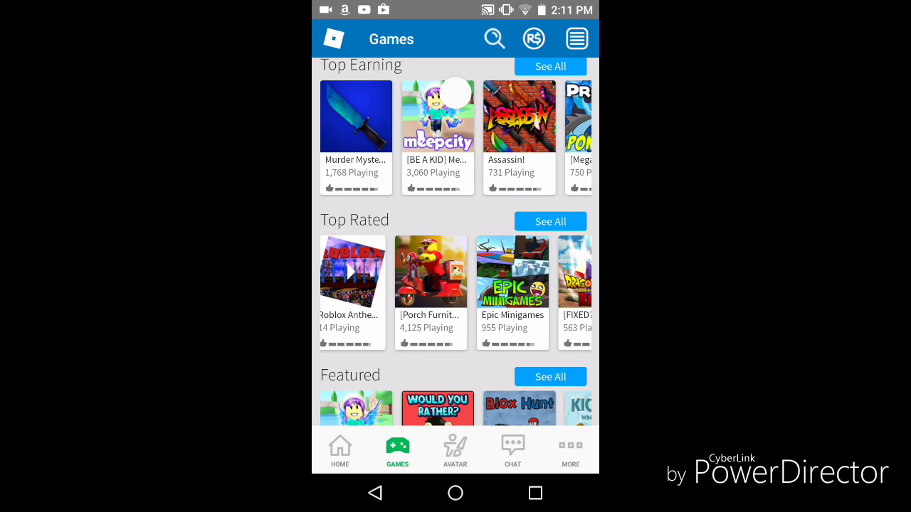
scroll(456, 292, "right", 3)
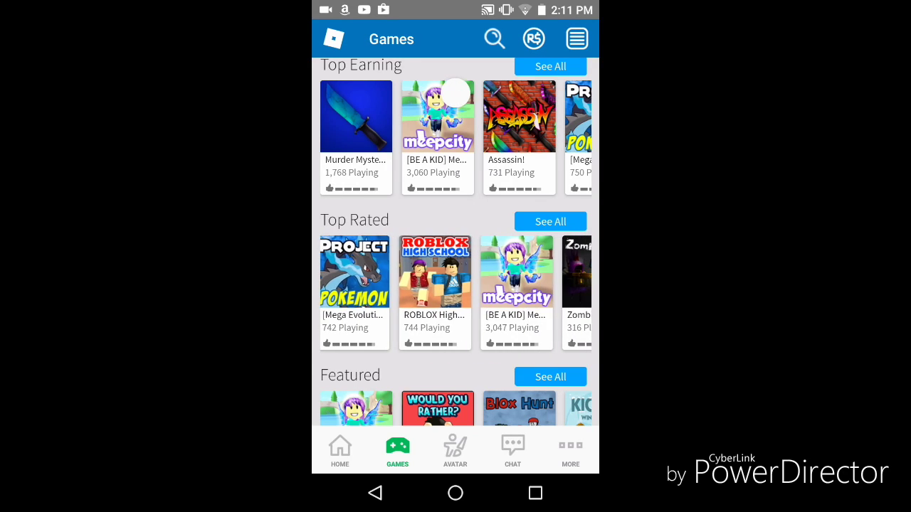
scroll(455, 292, "right", 3)
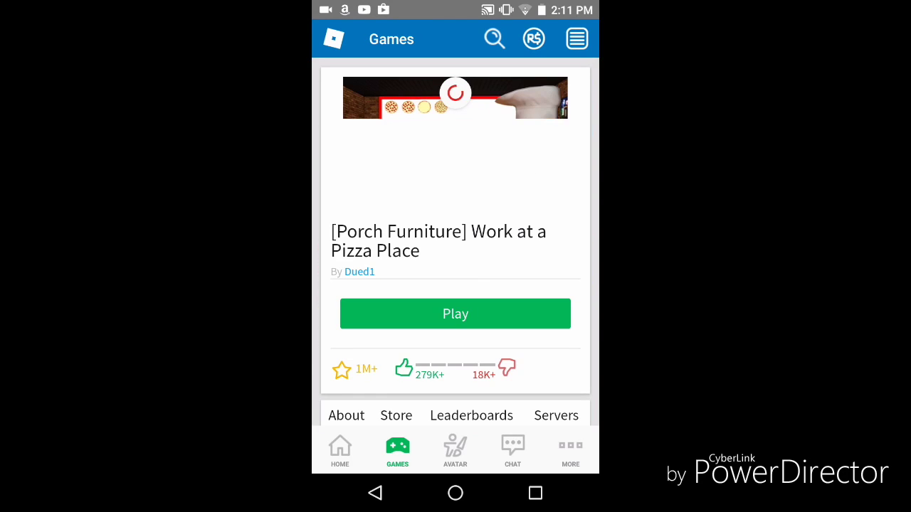
left_click(376, 493)
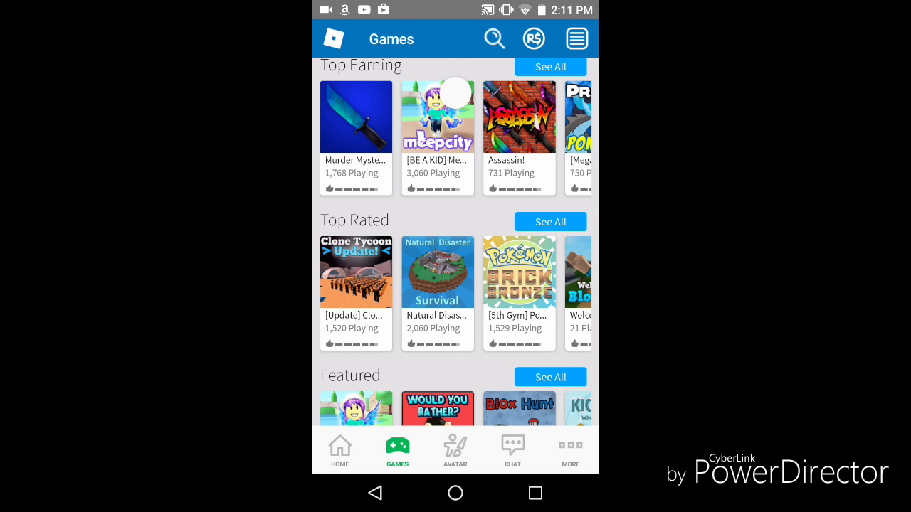
- Open Epic Minigames from the Popular row and start playing it
left_click(455, 93)
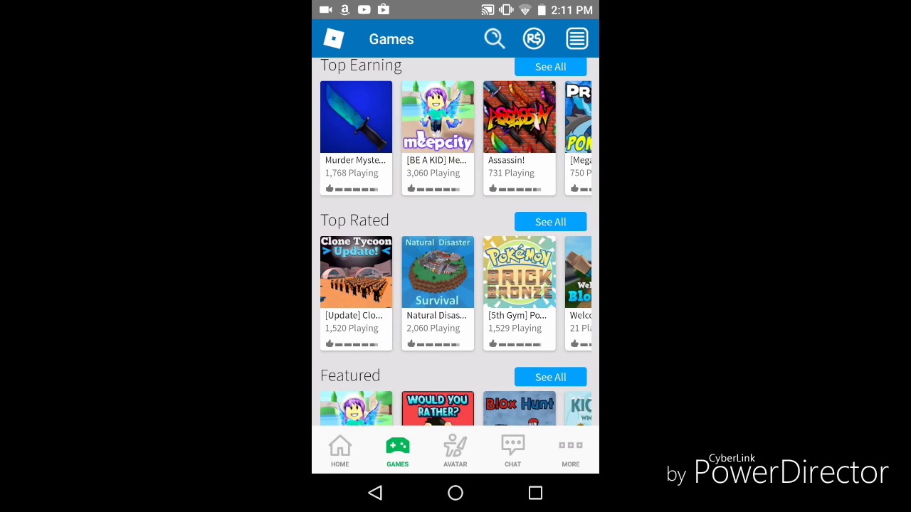
scroll(455, 242, "up", 2)
scroll(455, 242, "up", 5)
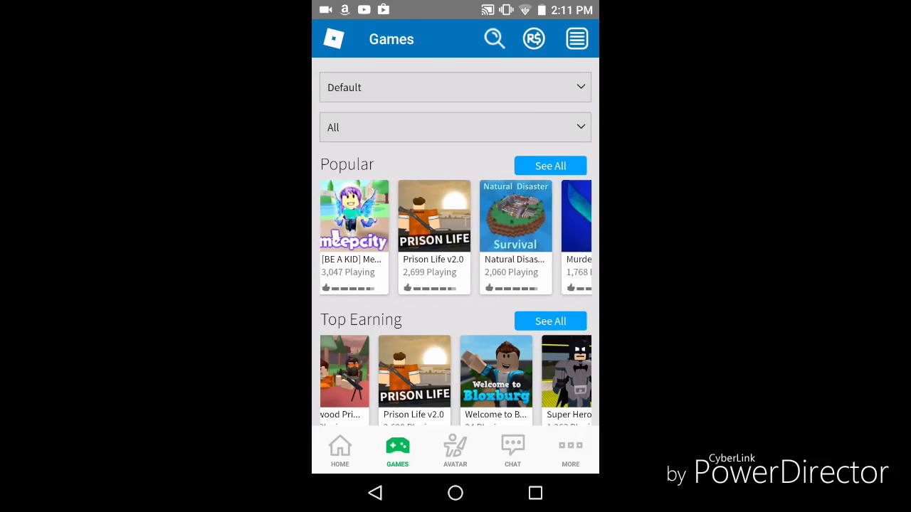
scroll(455, 238, "right", 10)
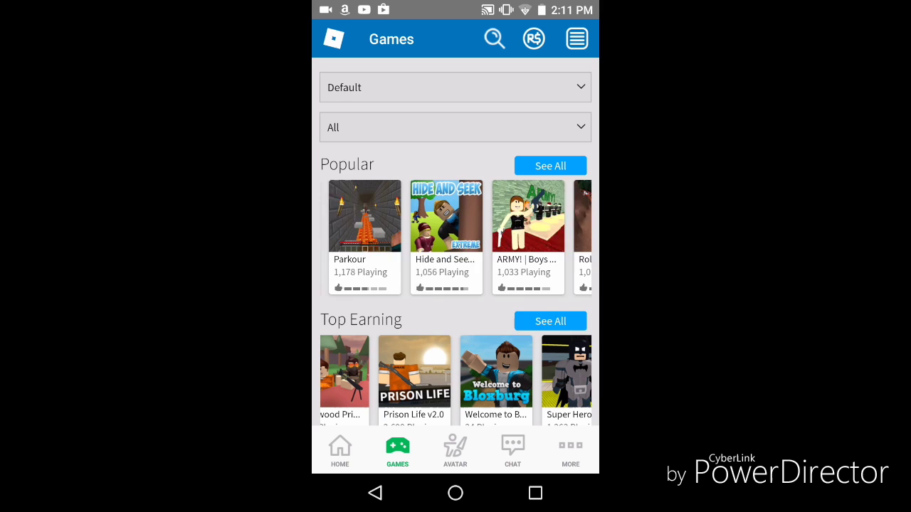
scroll(455, 239, "right", 5)
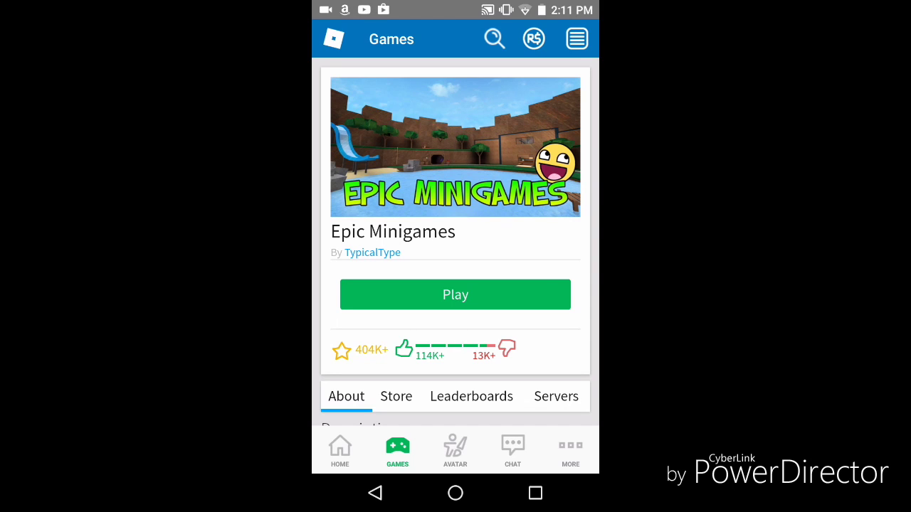
left_click(456, 295)
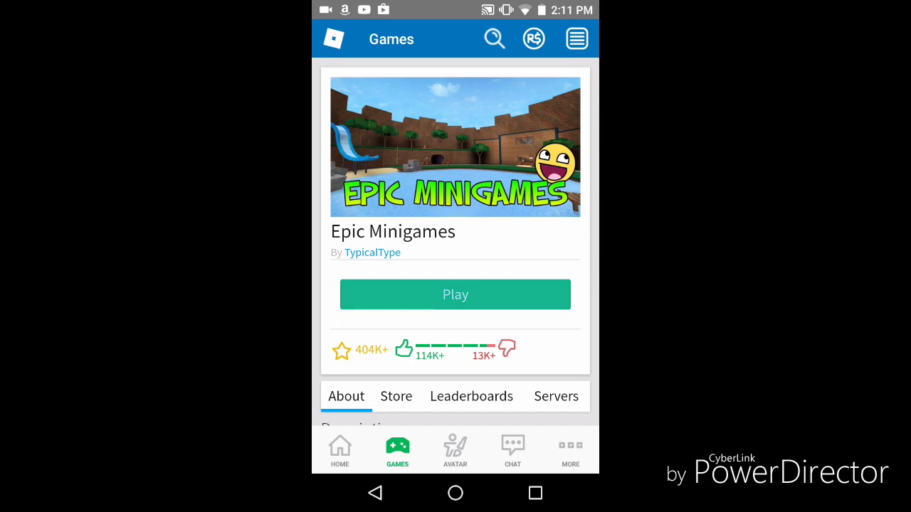